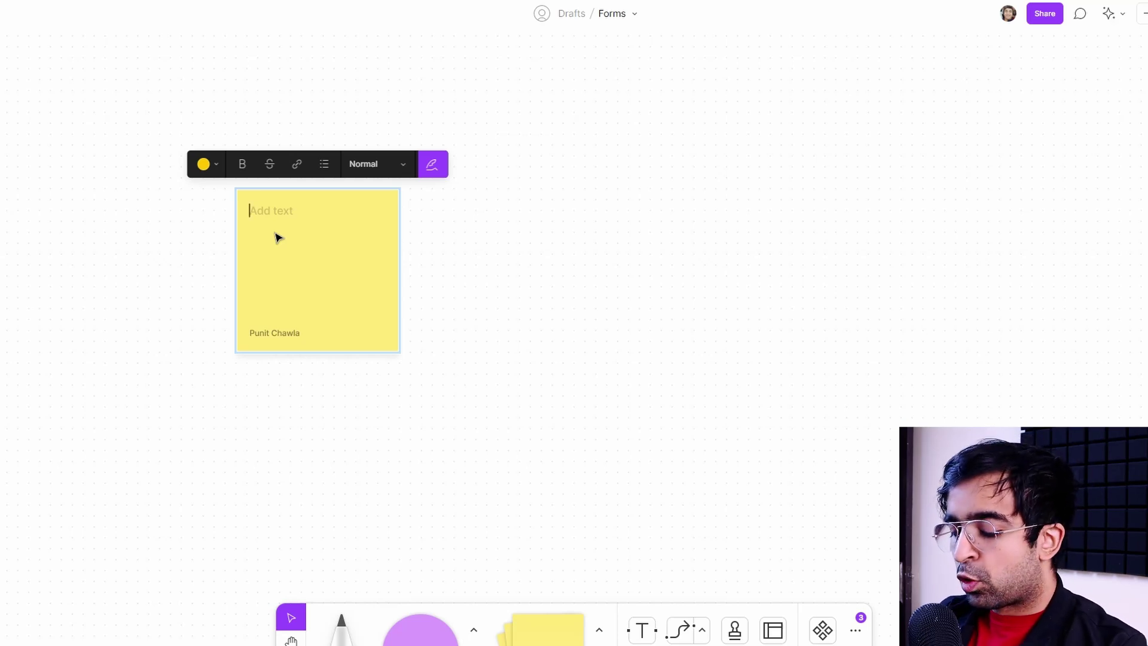
Finish the 'Who are we targeting' heading and add the bold line 'New user' under 'Paying customer'.
{"action": "type", "text": "Whoa"}
{"action": "key", "text": "BackSpace"}
{"action": "type", "text": "aying customer"}
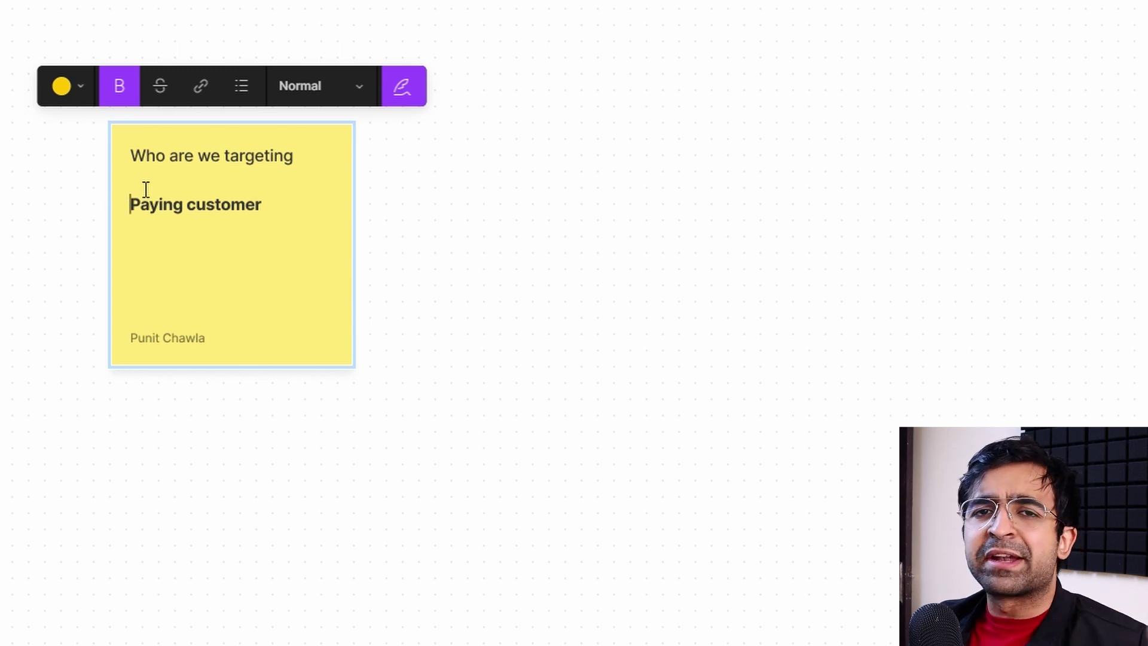
{"action": "left_click", "coordinate": [296, 214]}
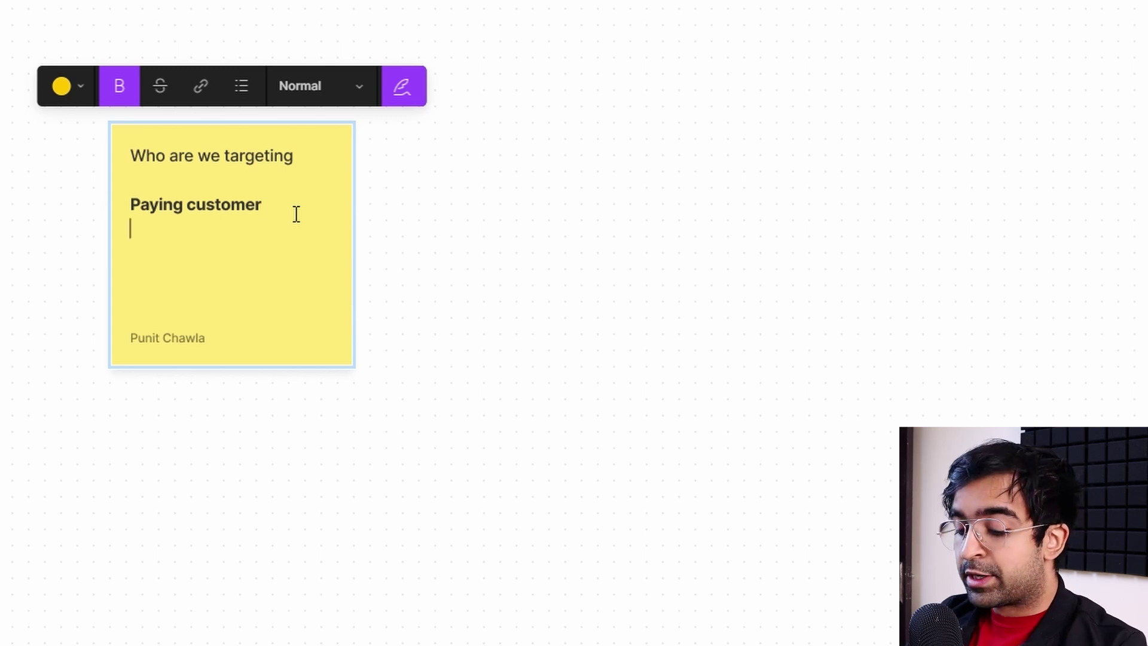
{"action": "type", "text": "New "}
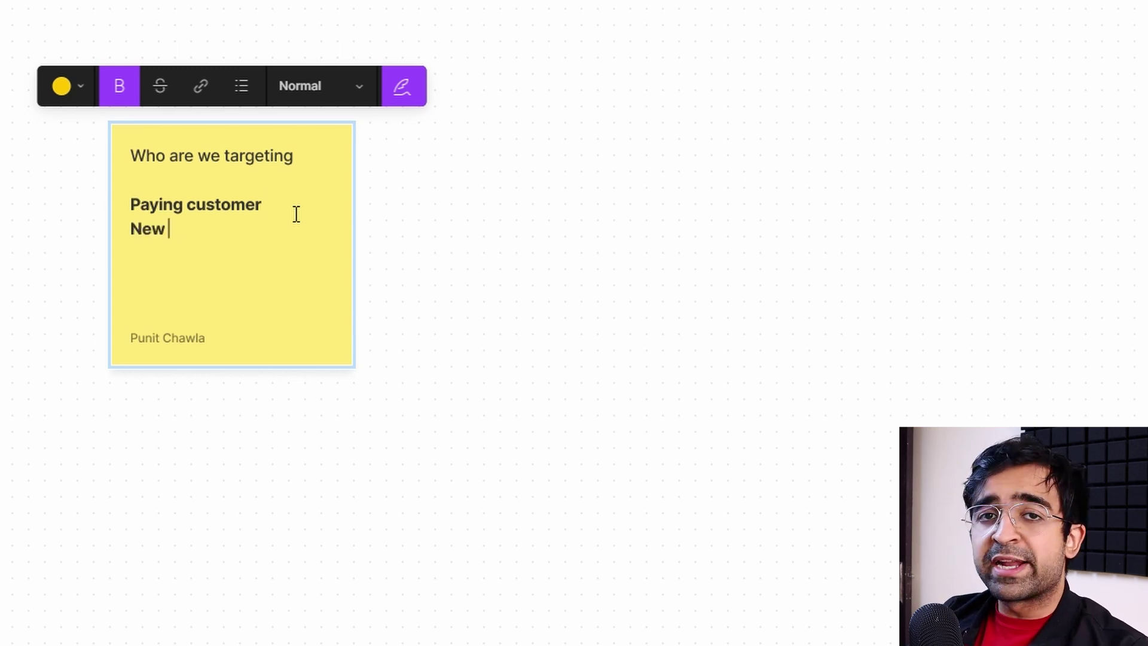
{"action": "type", "text": "user"}
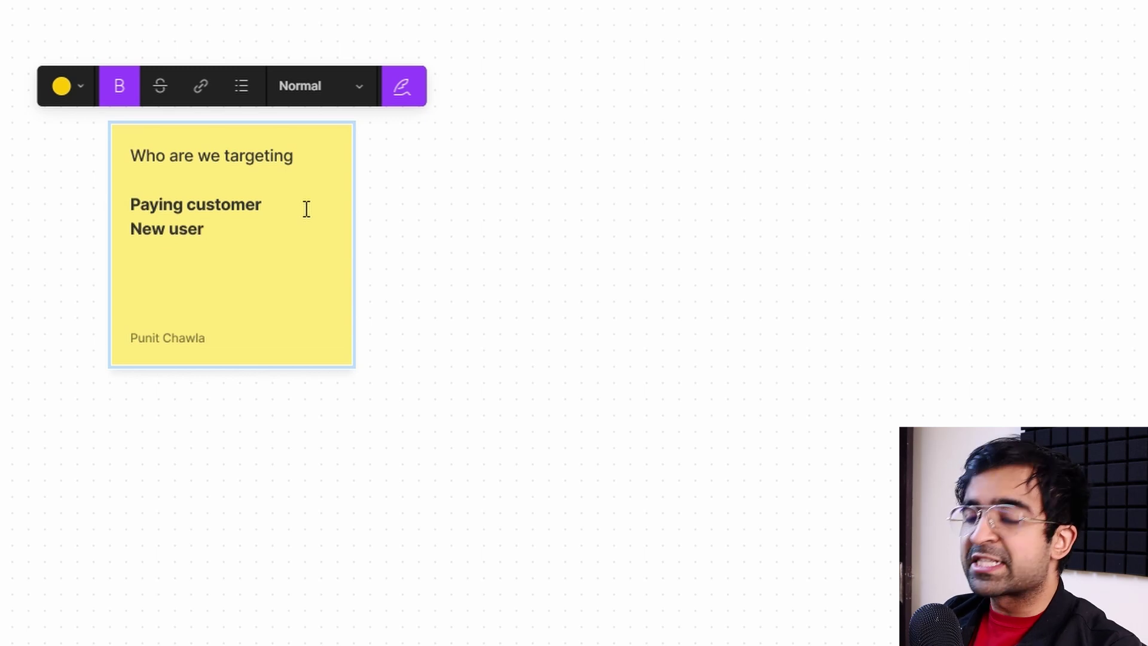
{"action": "key", "text": "Return"}
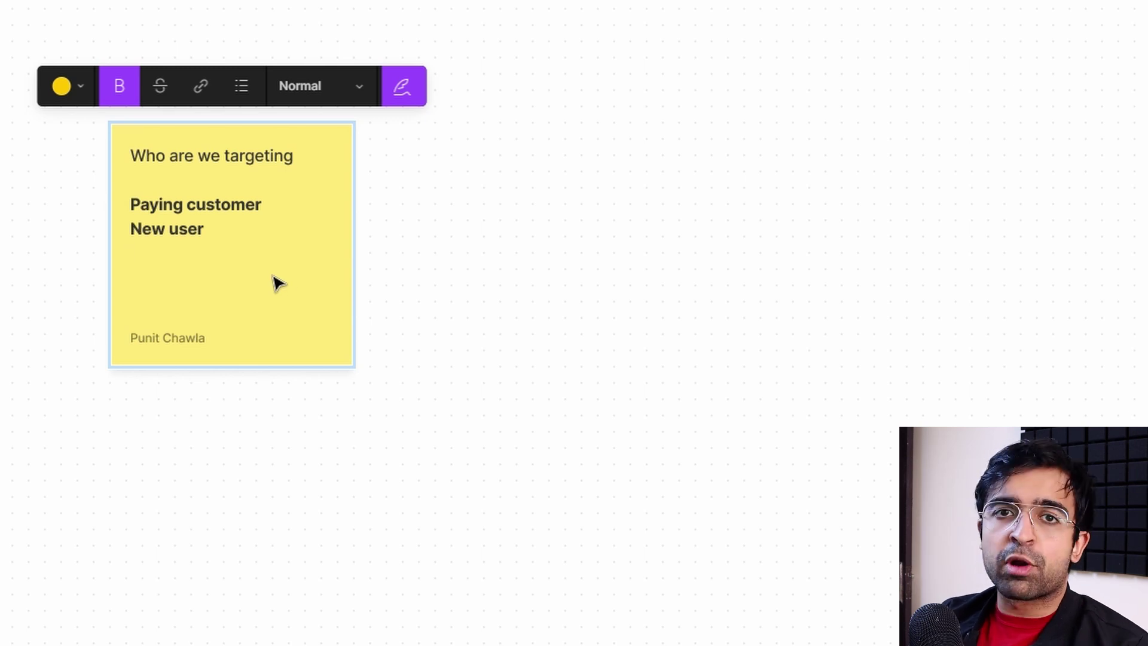
Add the bold lines 'Leads' and 'Leaving your plotform', then deselect the sticky note.
{"action": "type", "text": "Leads"}
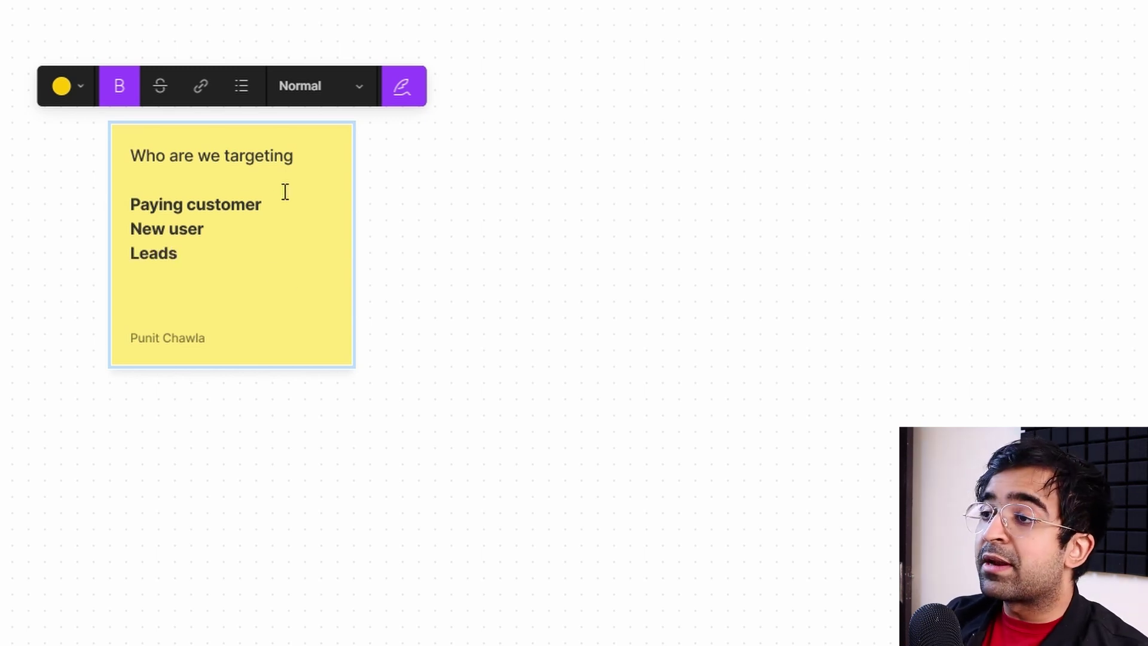
{"action": "left_click_drag", "start_coordinate": [227, 253], "coordinate": [130, 263]}
{"action": "key", "text": "Escape"}
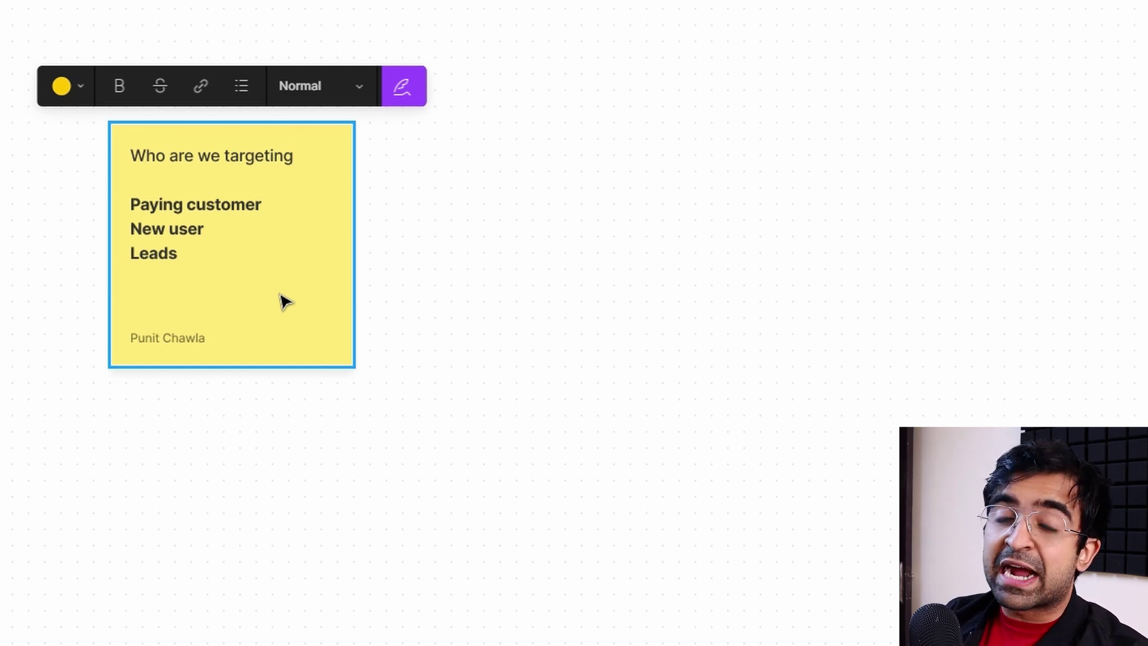
{"action": "left_click", "coordinate": [202, 265]}
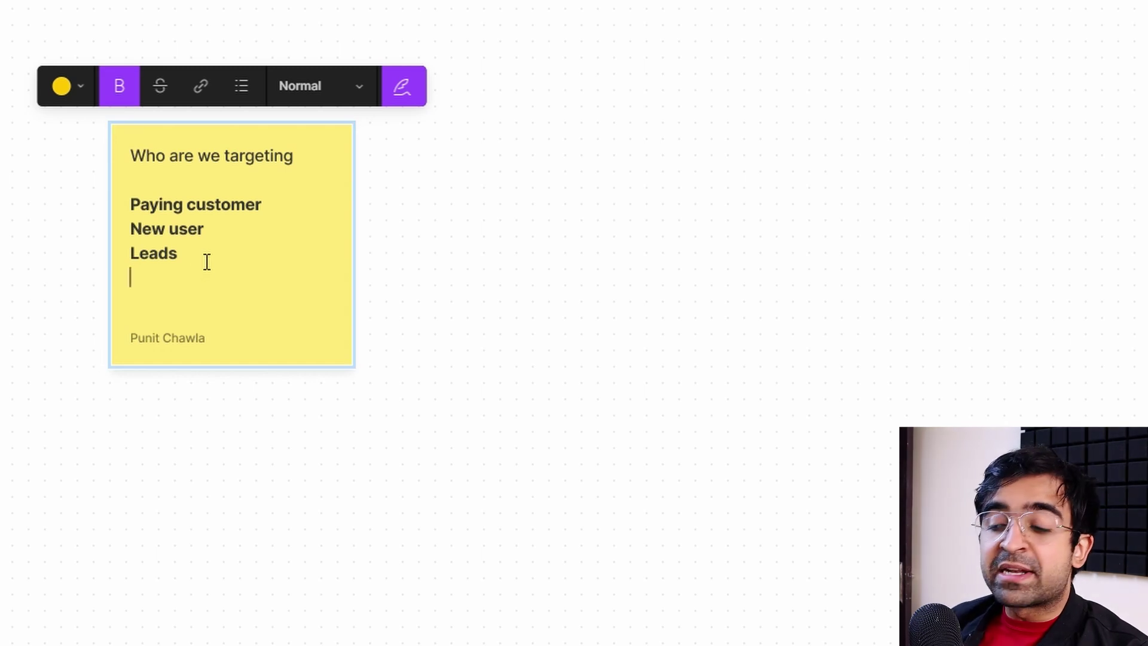
{"action": "type", "text": "Leaving your plotform"}
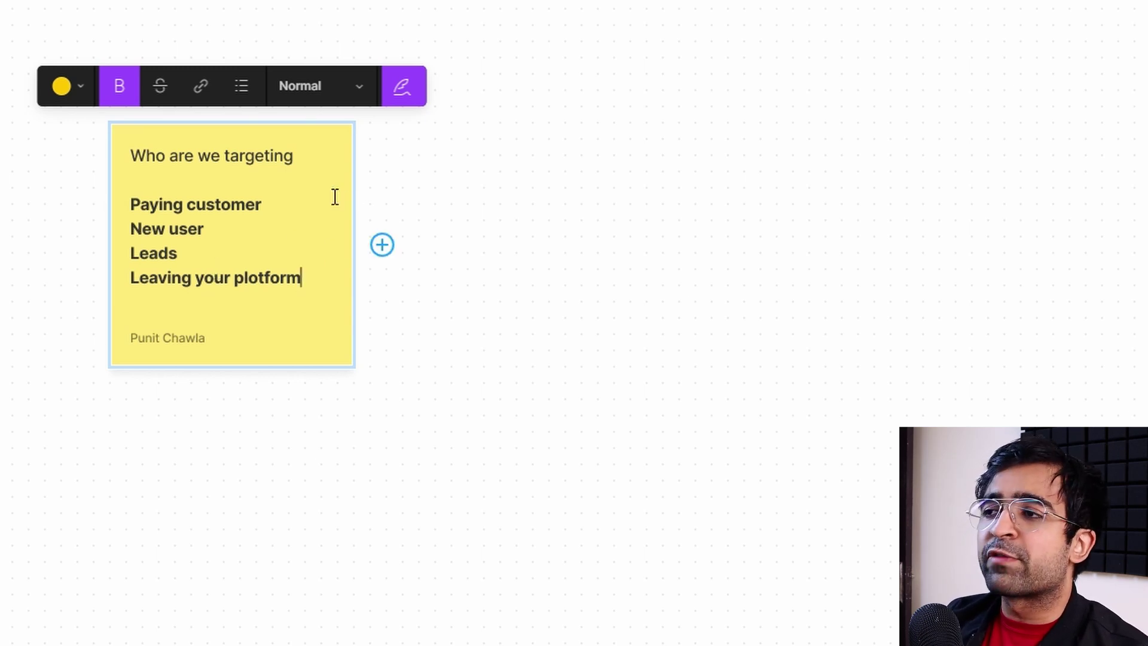
{"action": "left_click", "coordinate": [487, 146]}
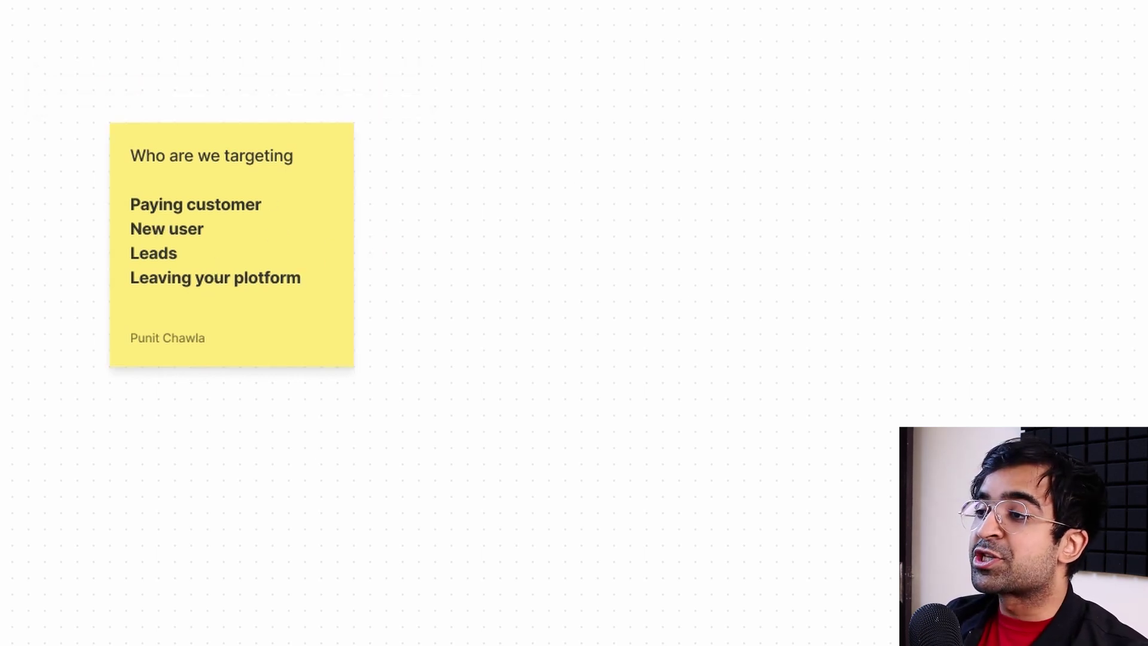
Add a second sticky note asking 'Why are we creating this form?' with 'Gathering info for login' beneath.
{"action": "left_click_drag", "start_coordinate": [565, 640], "coordinate": [529, 204]}
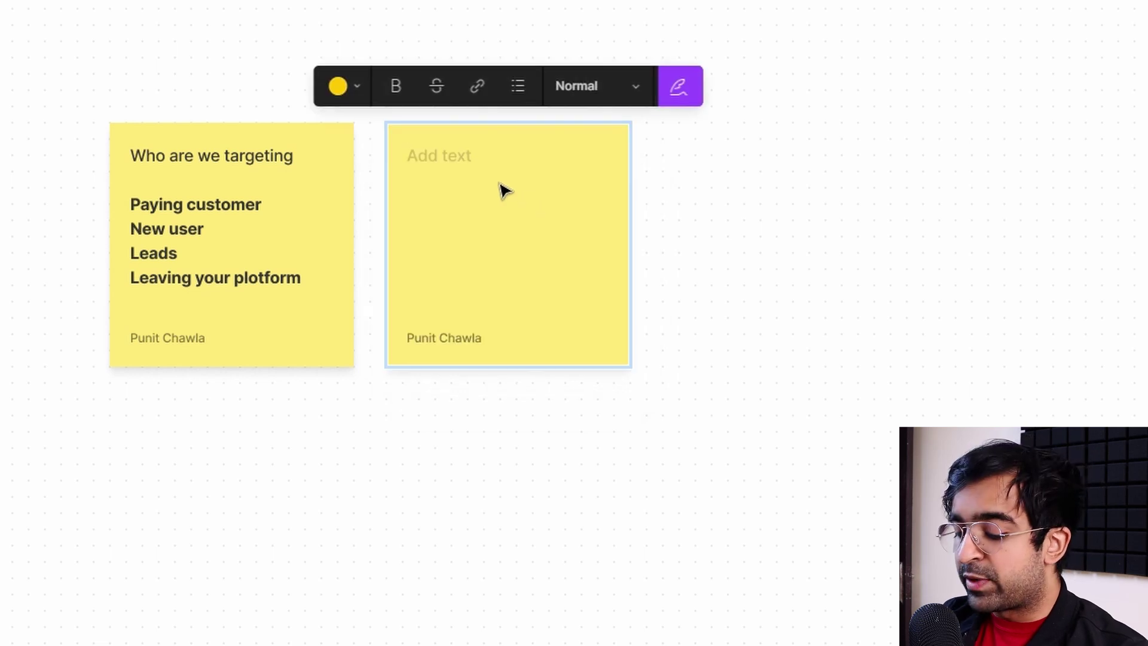
{"action": "type", "text": "Why are we creating this form?"}
{"action": "key", "text": "Return"}
{"action": "key", "text": "Return"}
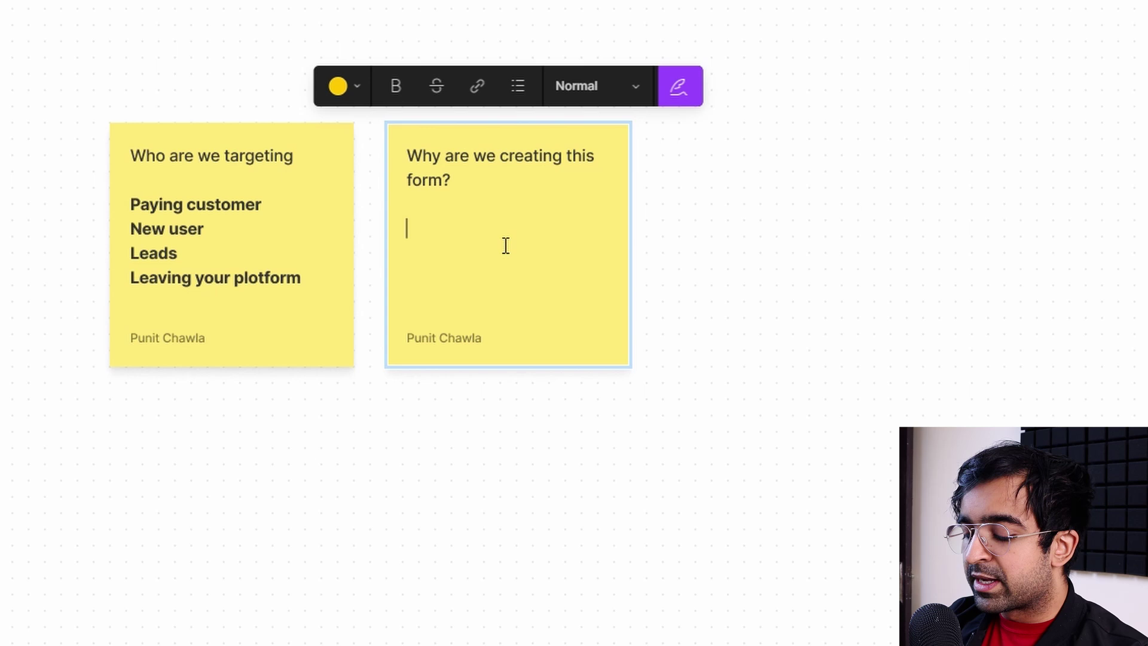
{"action": "type", "text": "Gathering info for "}
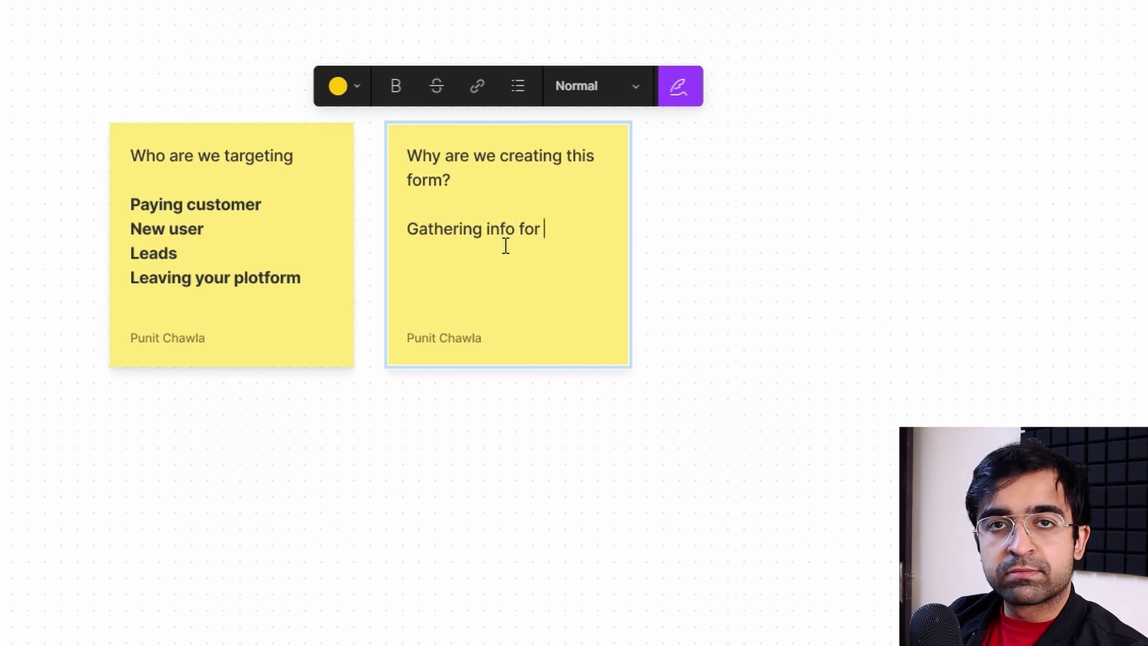
{"action": "type", "text": "login"}
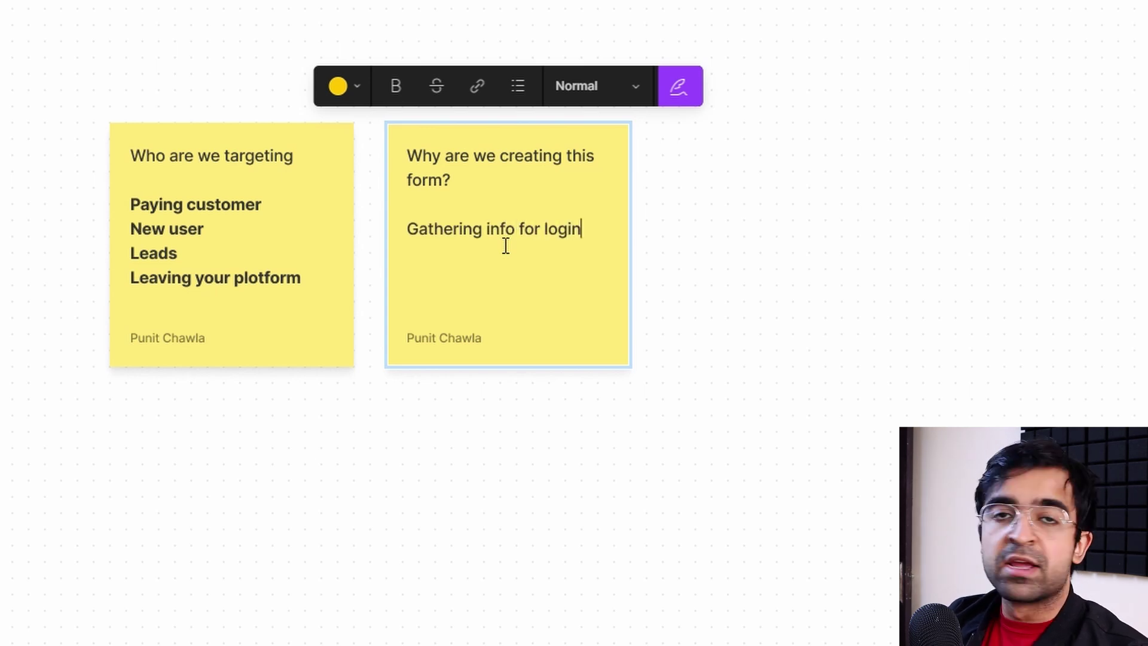
{"action": "key", "text": "Return"}
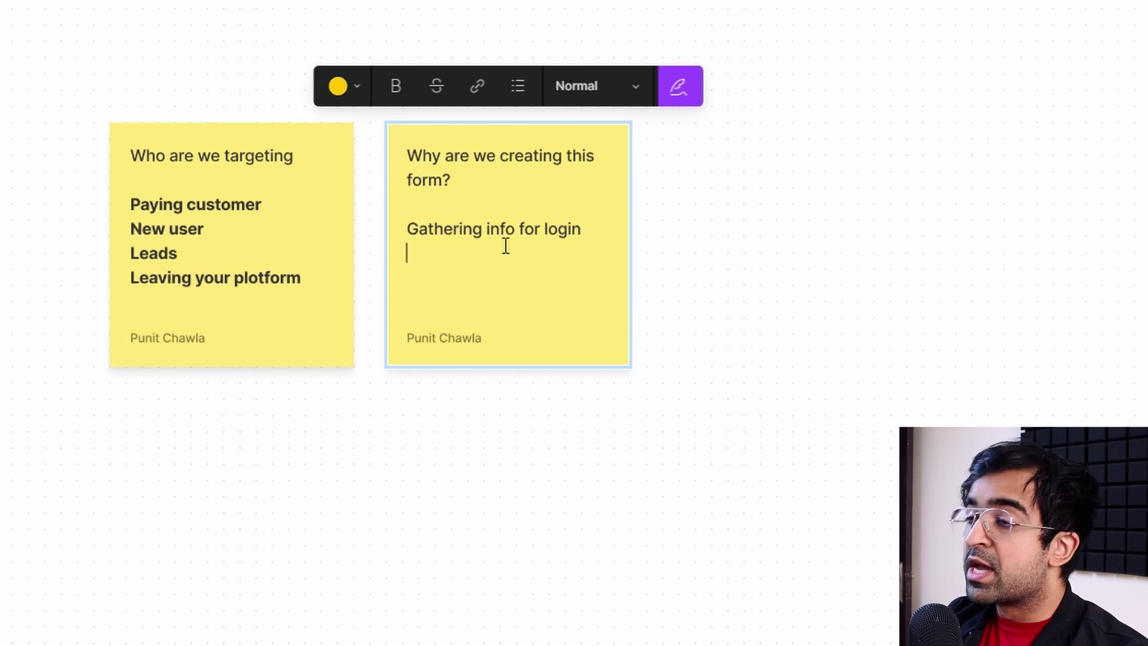
Add the bold lines 'To notify the user' and 'Need assesment' to the second note.
{"action": "key", "text": "ctrl+b"}
{"action": "type", "text": "To "}
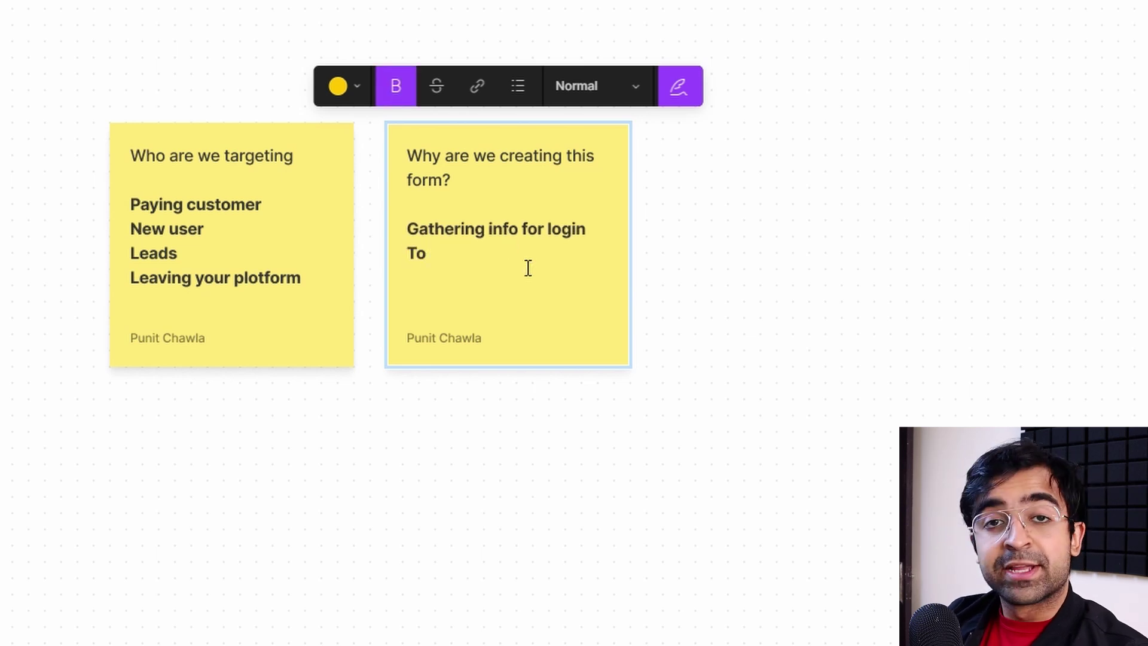
{"action": "type", "text": "notify the user"}
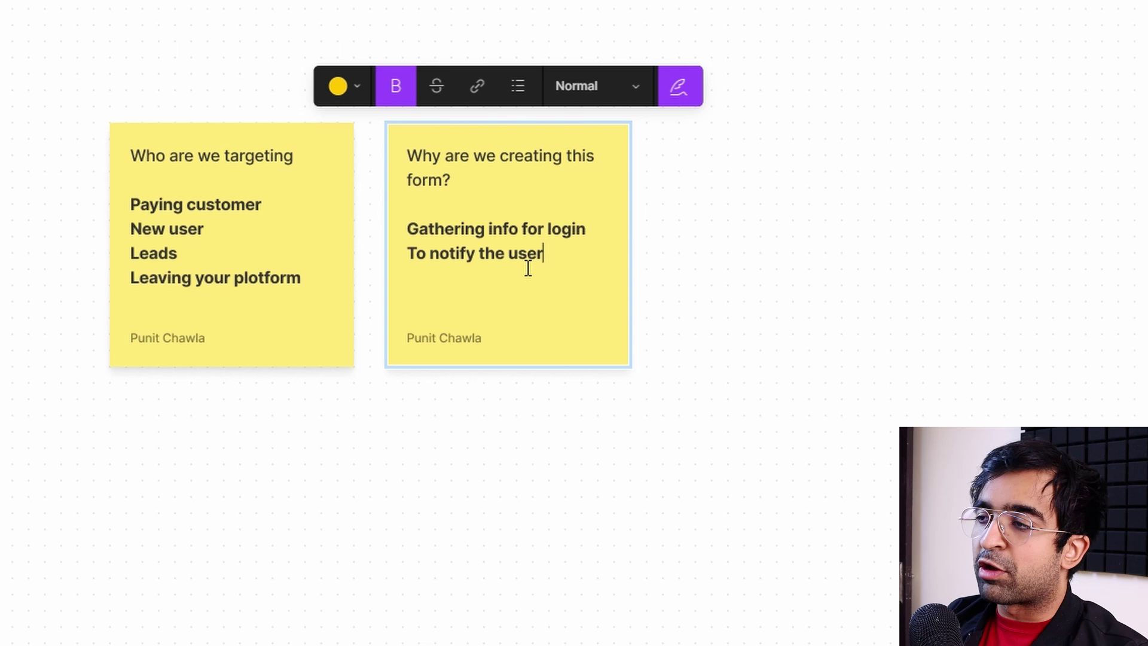
{"action": "key", "text": "Return"}
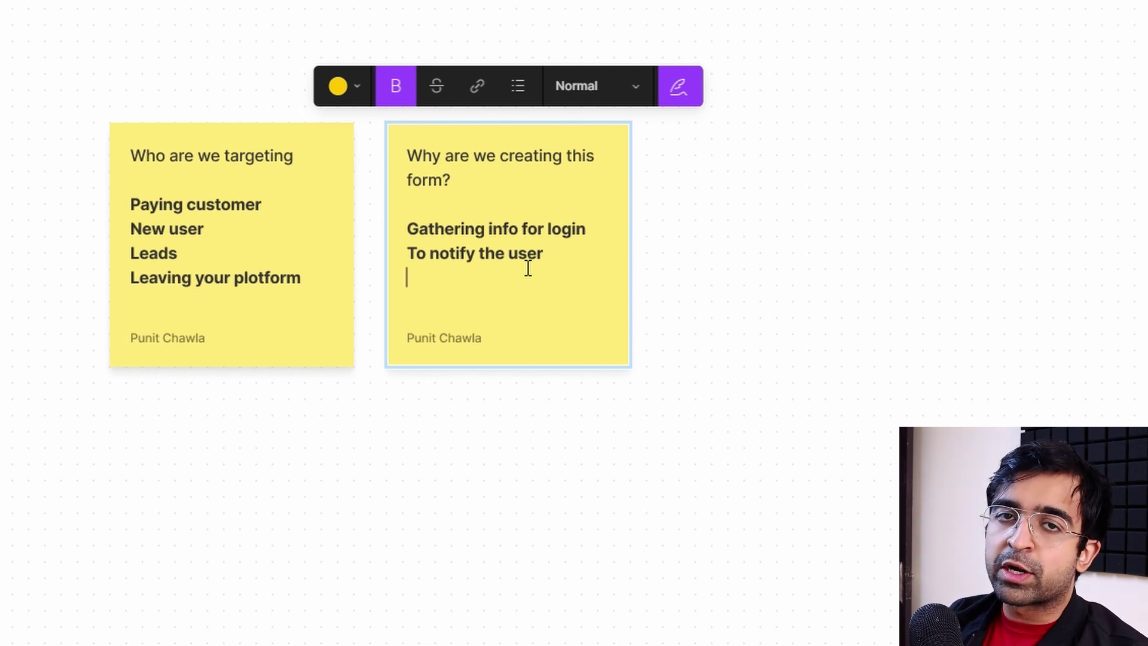
{"action": "type", "text": "N"}
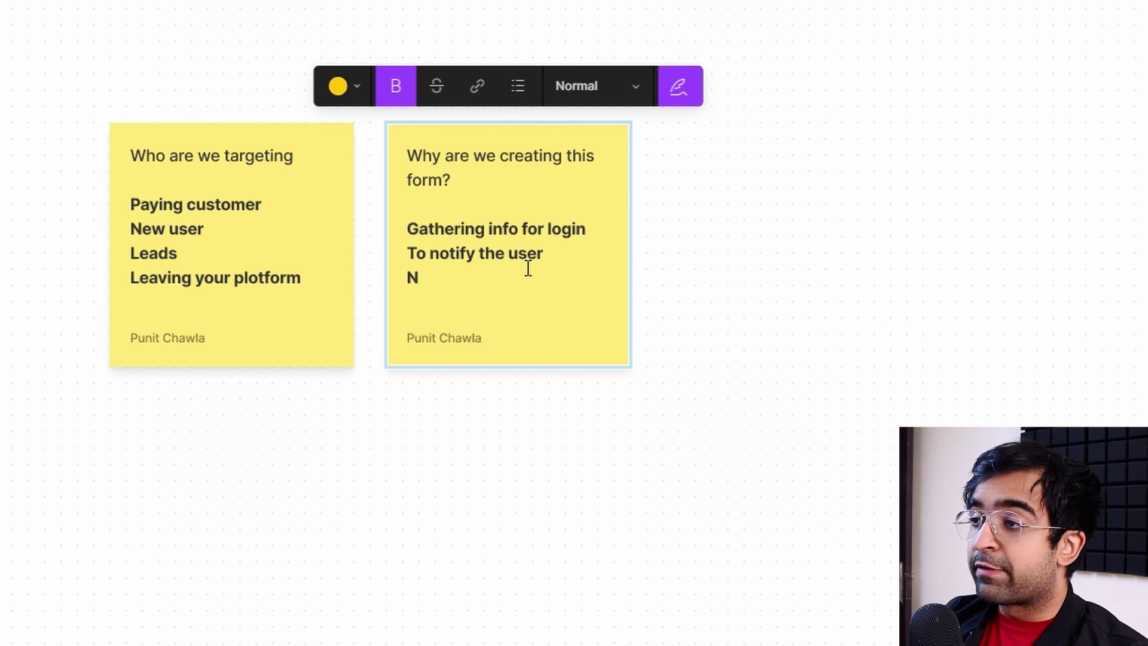
{"action": "key", "text": "BackSpace"}
{"action": "type", "text": "Need assesment"}
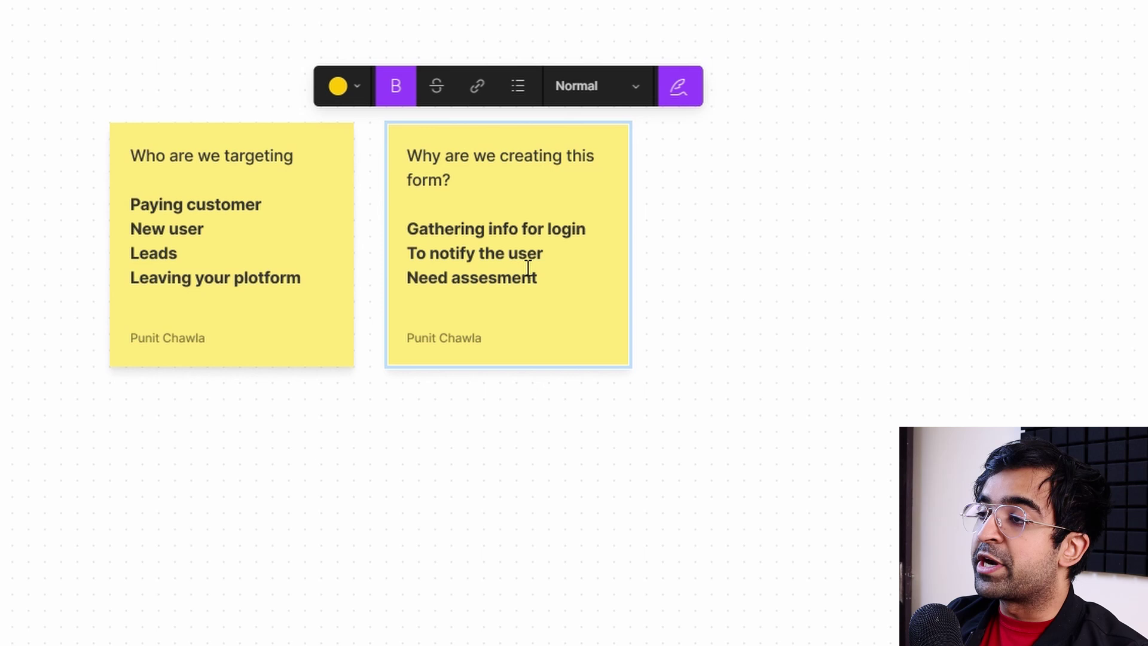
{"action": "key", "text": "Return"}
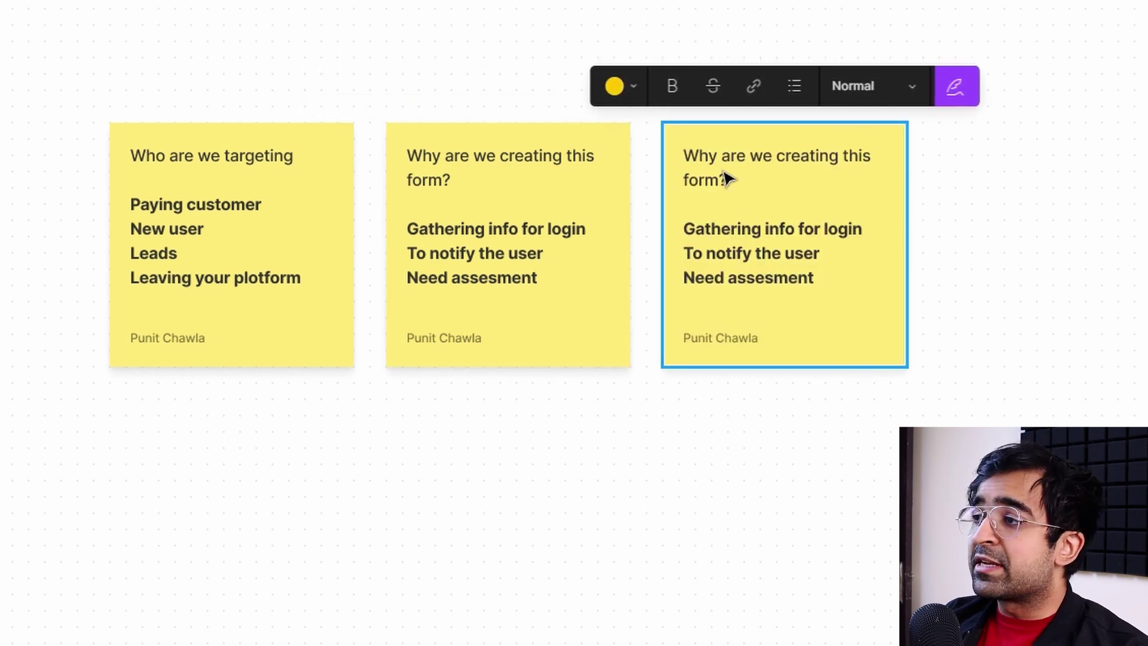
Replace the copied note's heading with 'How?' and start a bold line beneath it.
{"action": "triple_click", "coordinate": [726, 180]}
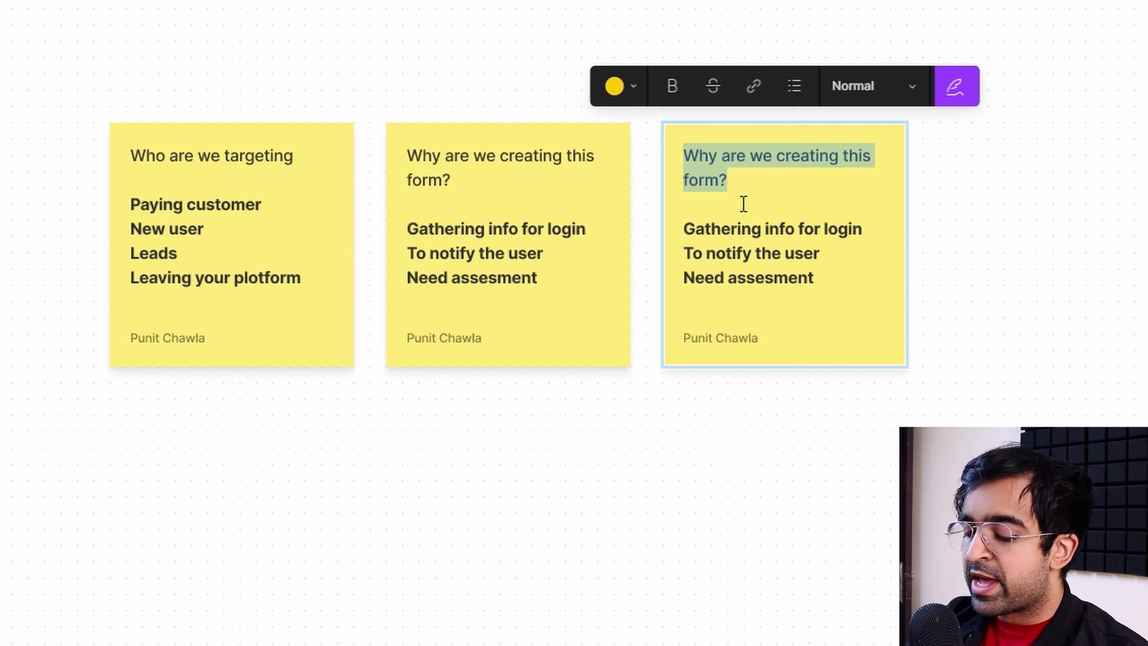
{"action": "type", "text": "What is th"}
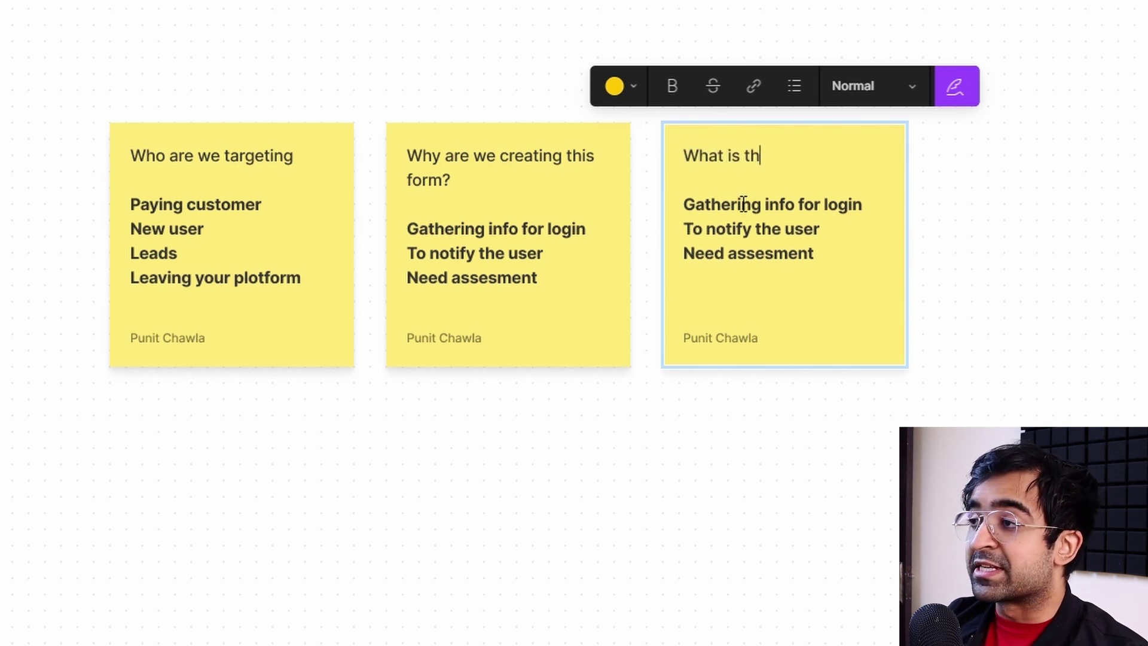
{"action": "type", "text": "is form?"}
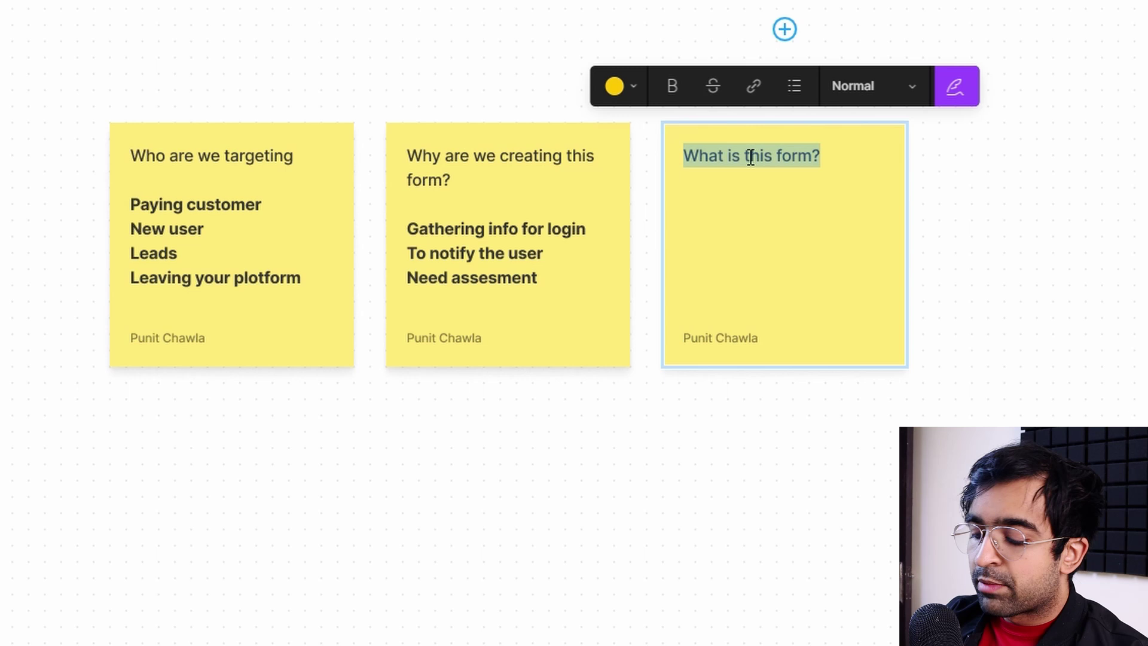
{"action": "type", "text": "How"}
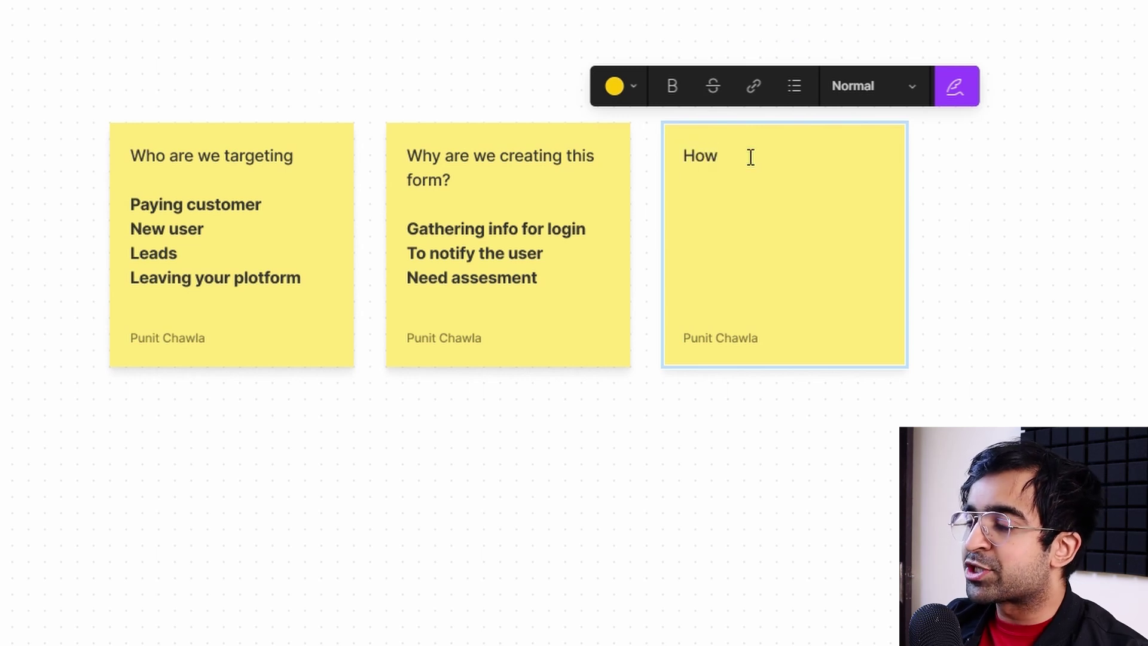
{"action": "type", "text": "?"}
{"action": "key", "text": "Return"}
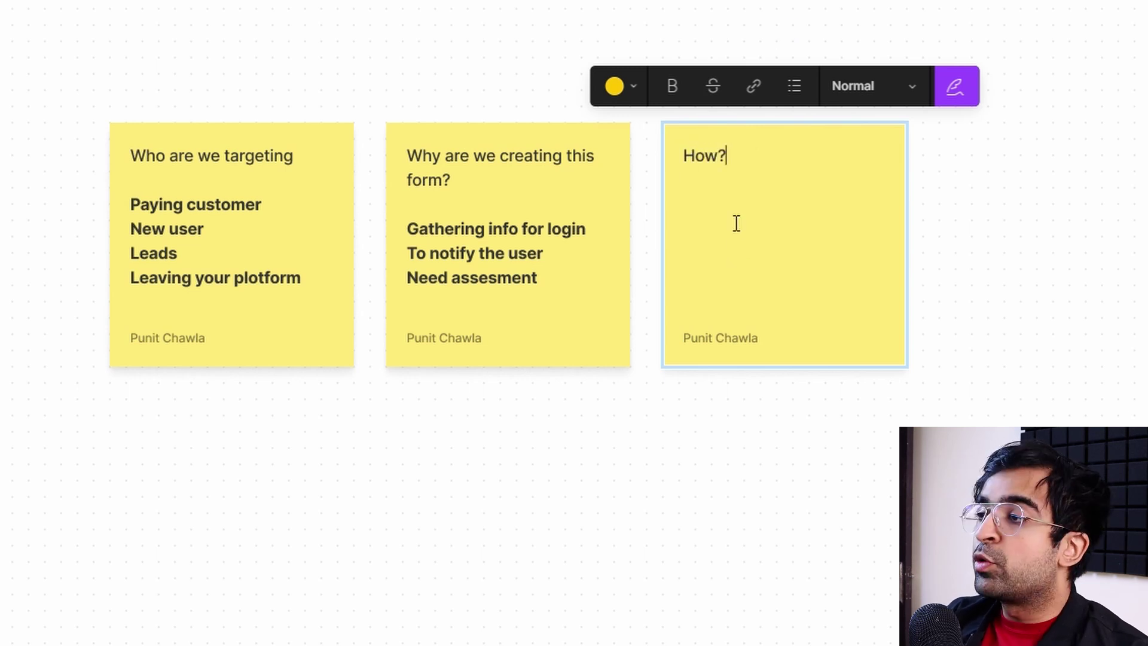
{"action": "key", "text": "ctrl+b"}
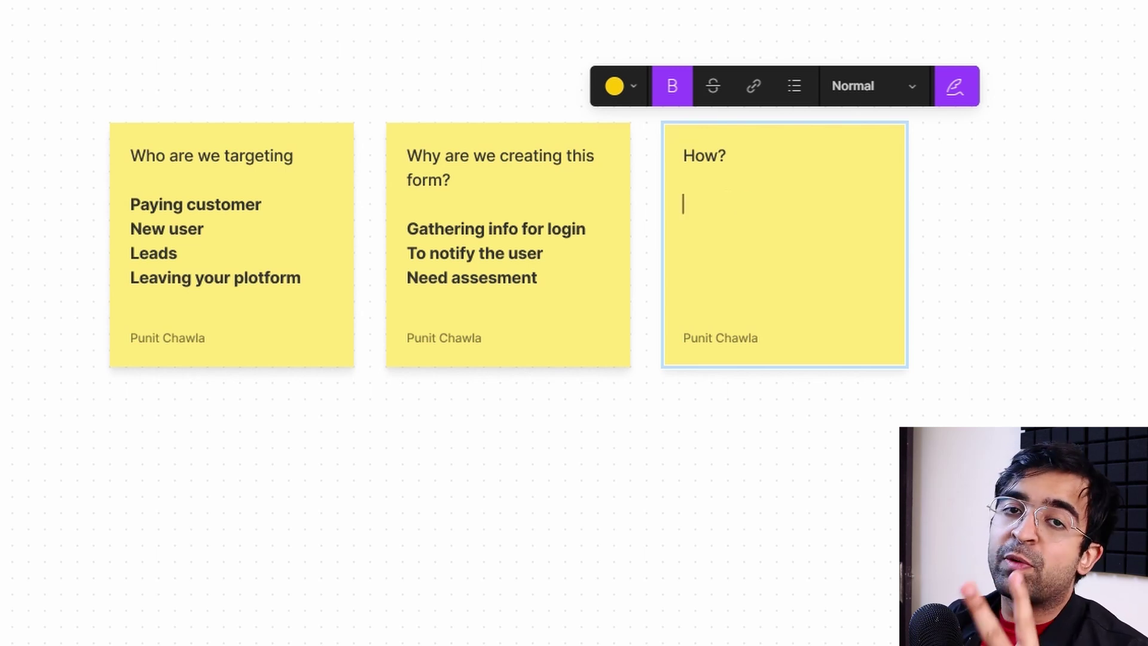
Write the bold answer 'Tech' under 'How?' and start a new line.
{"action": "type", "text": "Techn"}
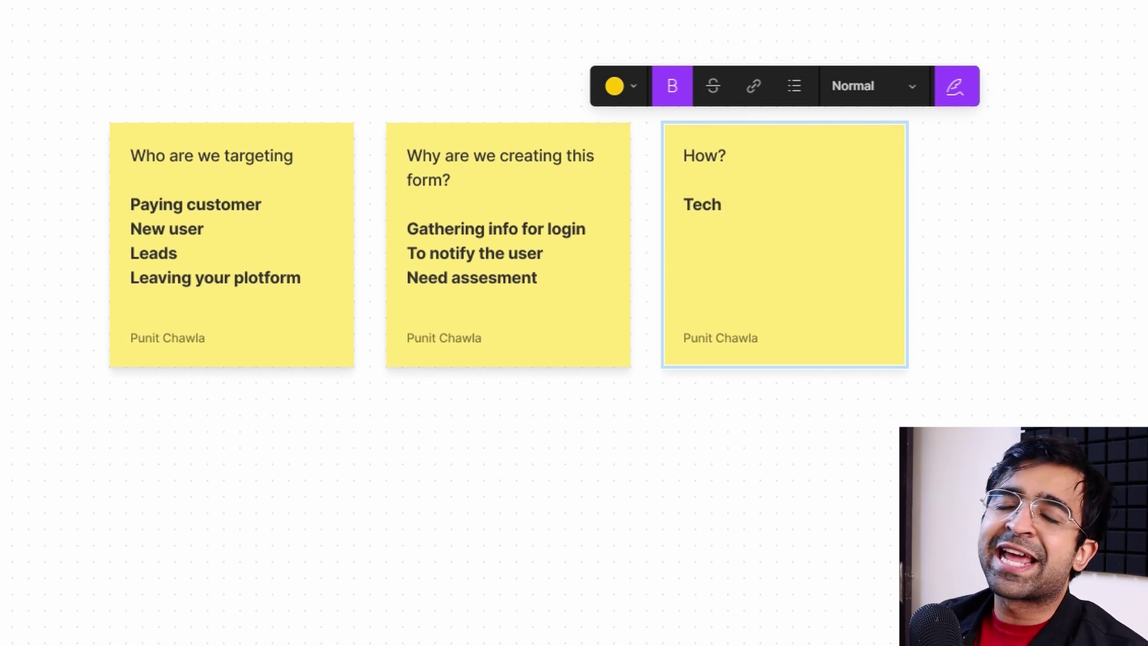
{"action": "key", "text": "Return"}
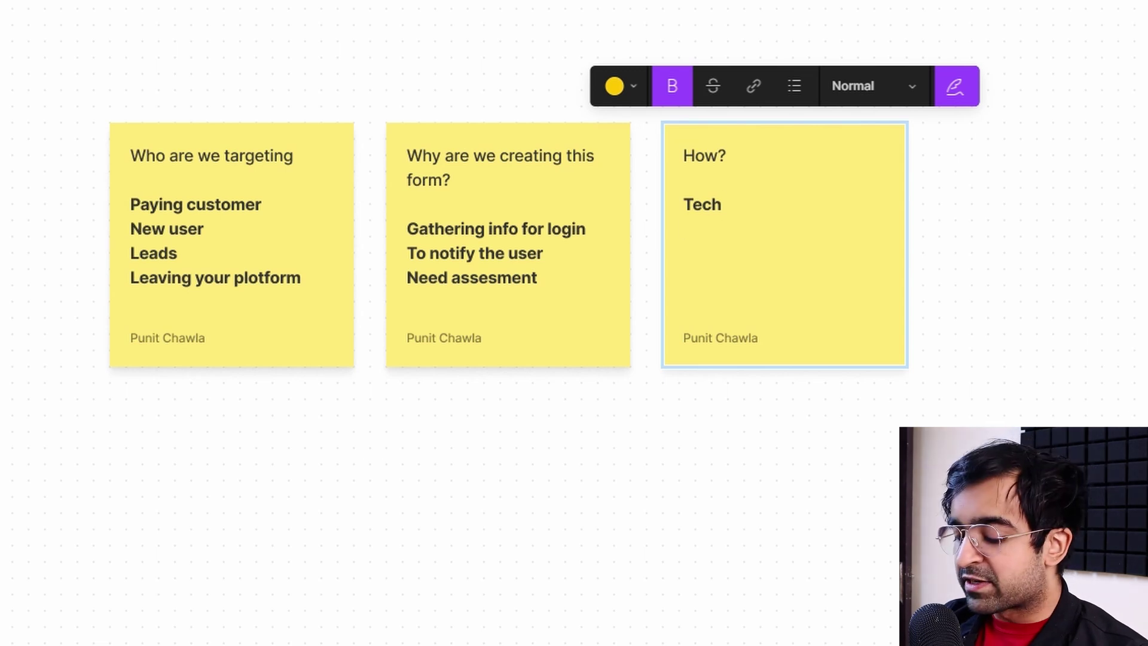
Write 'How is it benefitial for the business?' below 'Tech' and start a new line.
{"action": "type", "text": "How s"}
{"action": "key", "text": "BackSpace"}
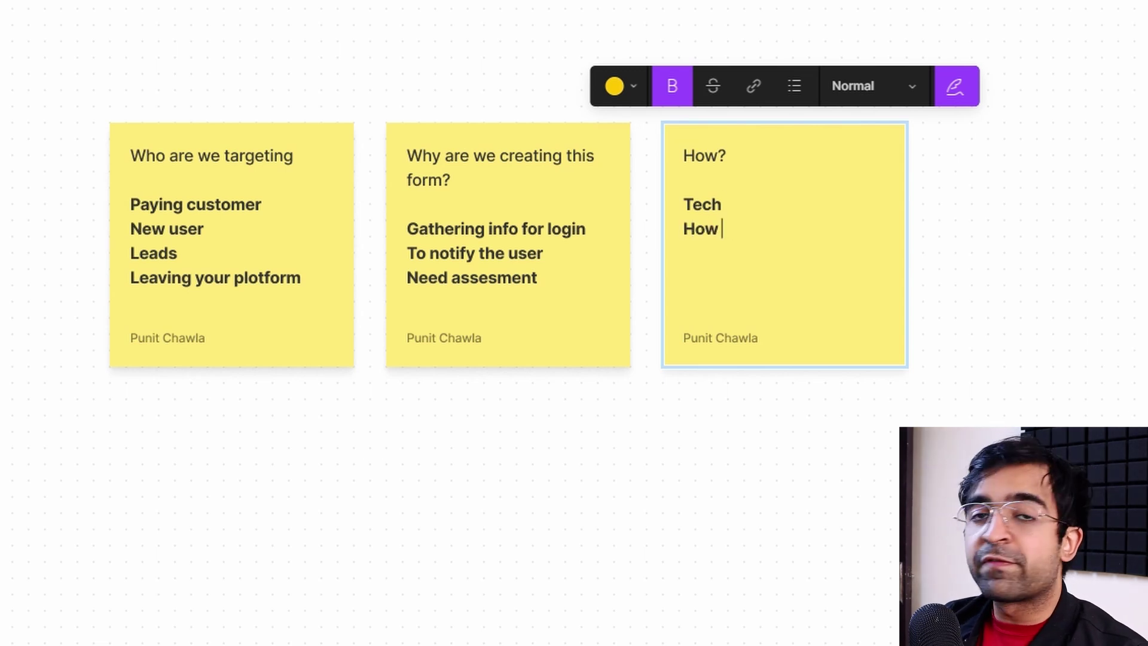
{"action": "type", "text": "is it benefitial for the business?"}
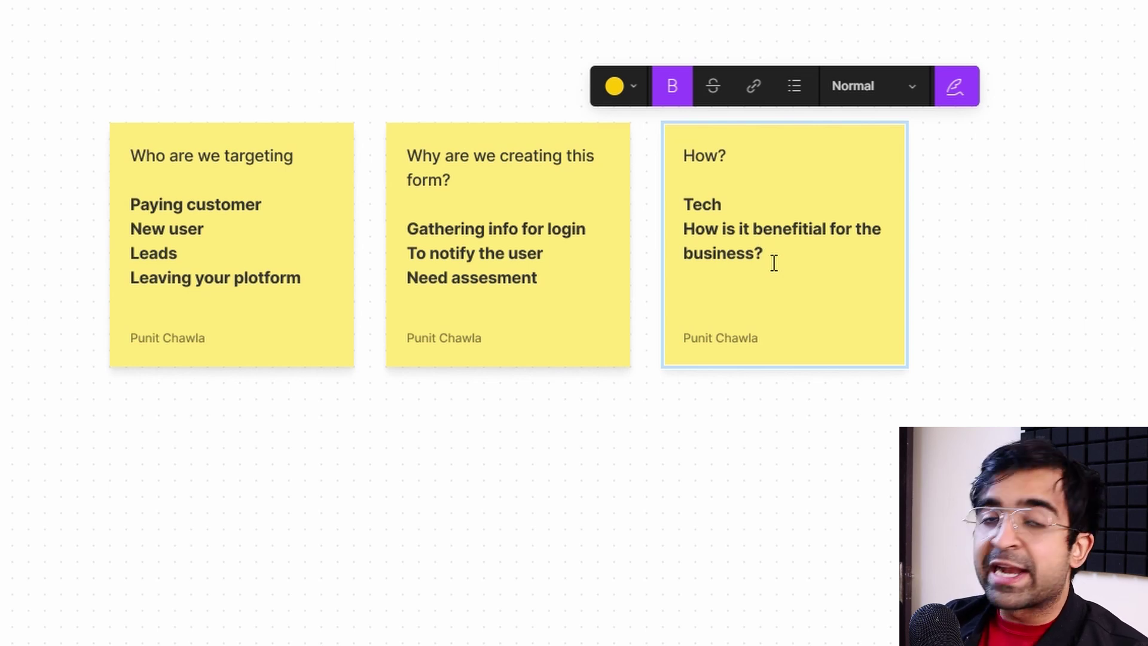
{"action": "key", "text": "Return"}
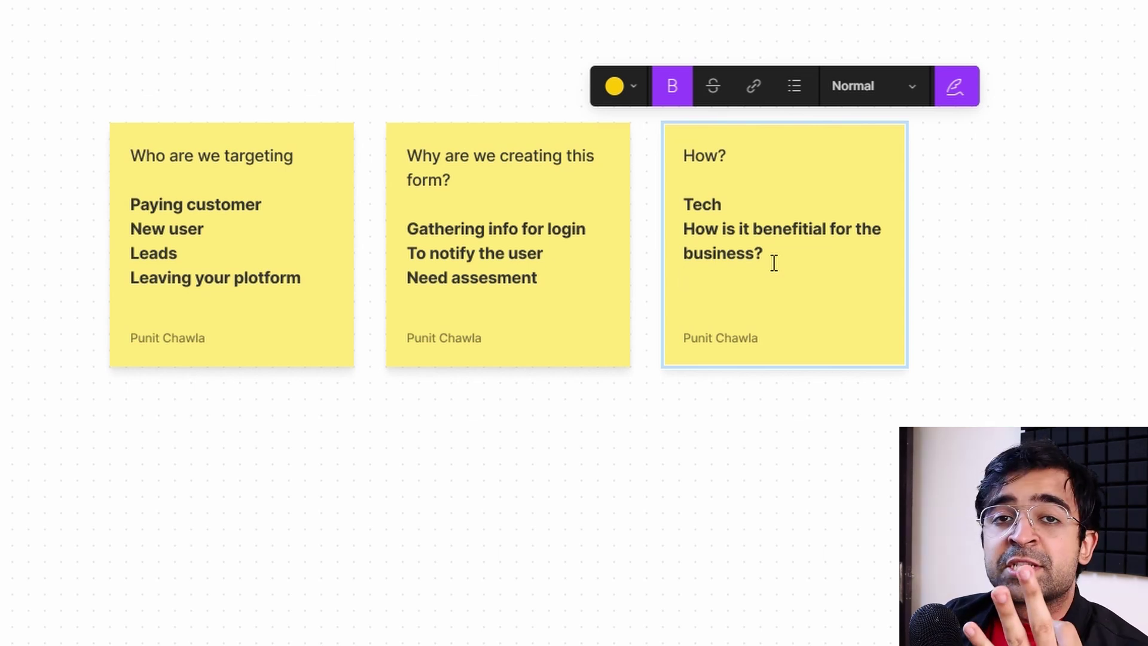
Add the bold line 'Intent & mental model' and exit editing the How? note.
{"action": "type", "text": "Intent"}
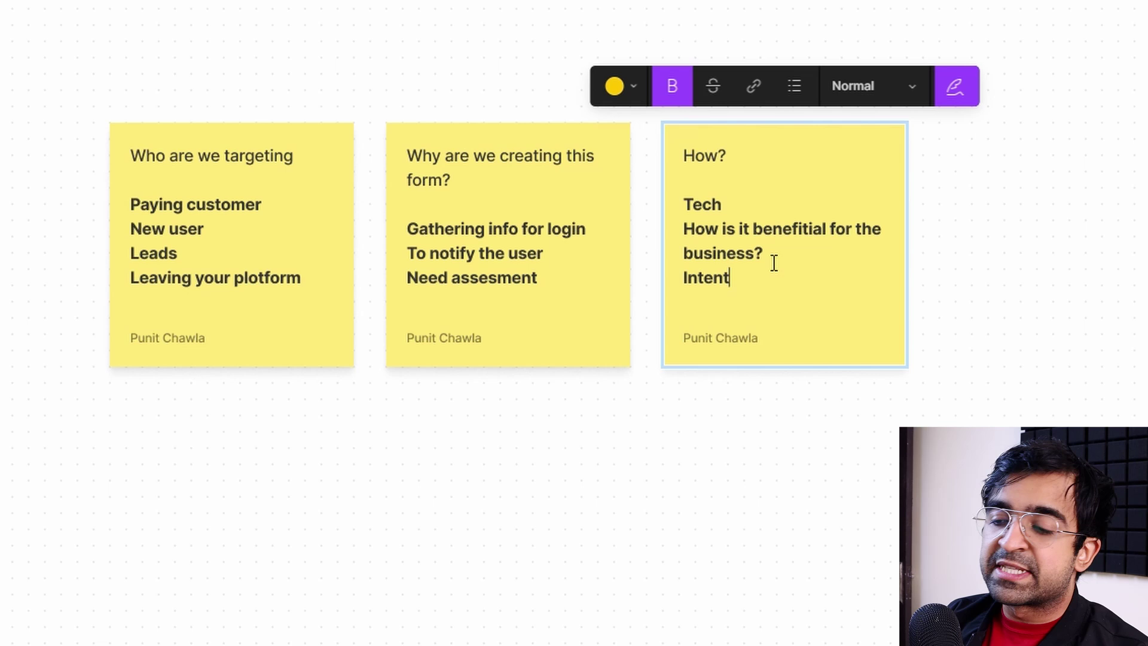
{"action": "type", "text": "&"}
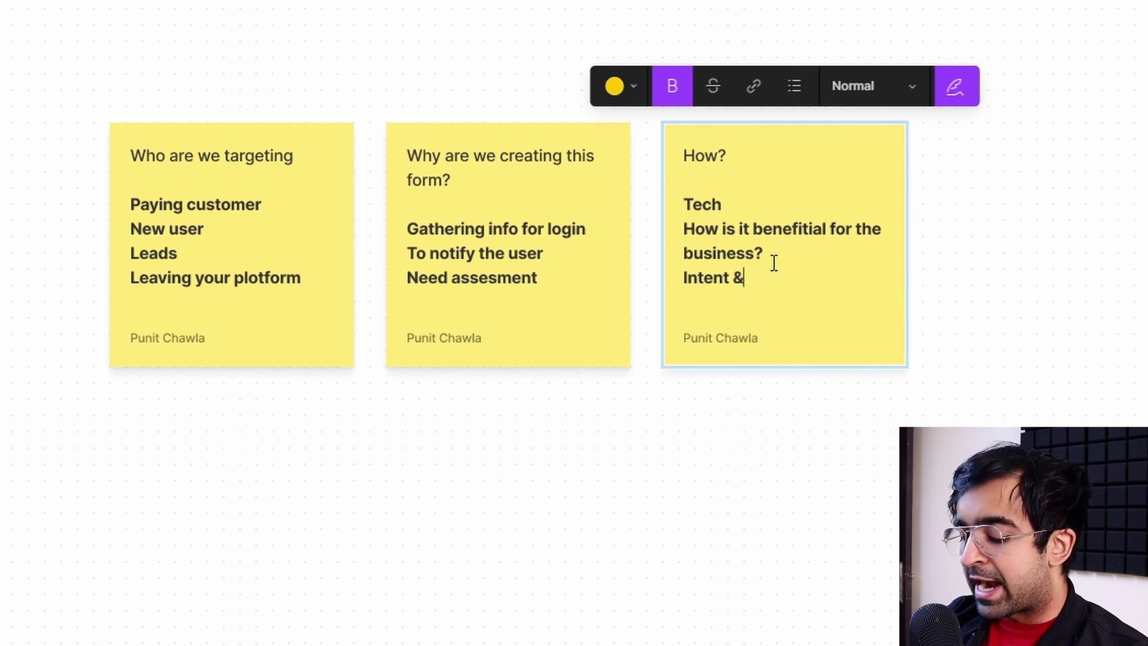
{"action": "type", "text": " mental model"}
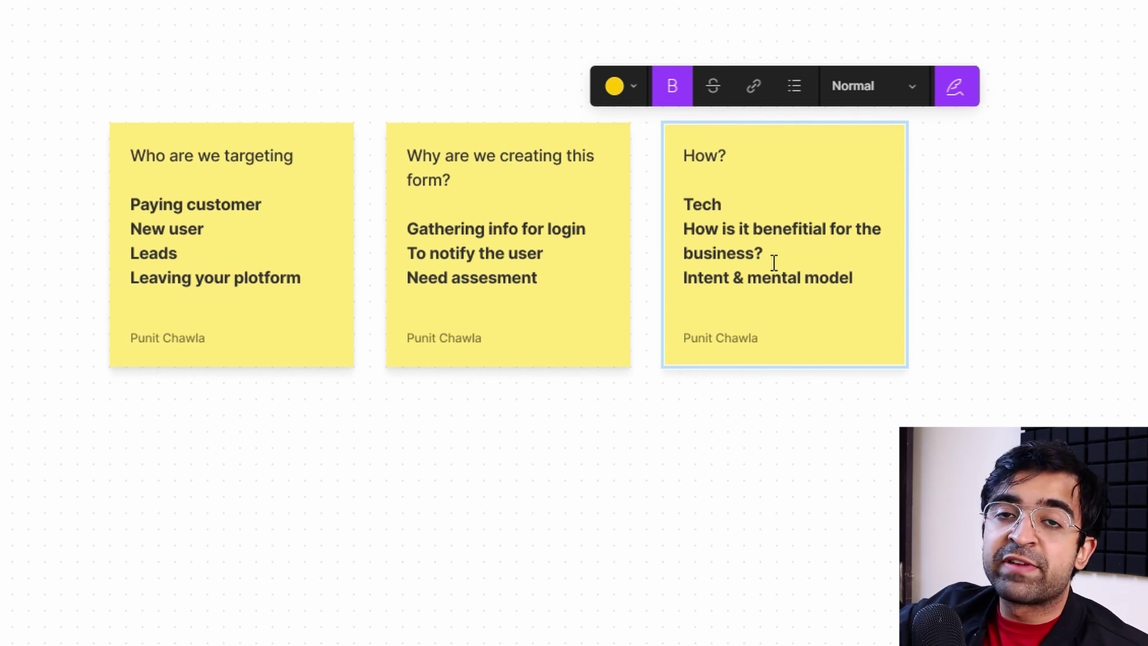
{"action": "key", "text": "Escape"}
{"action": "key", "text": "Escape"}
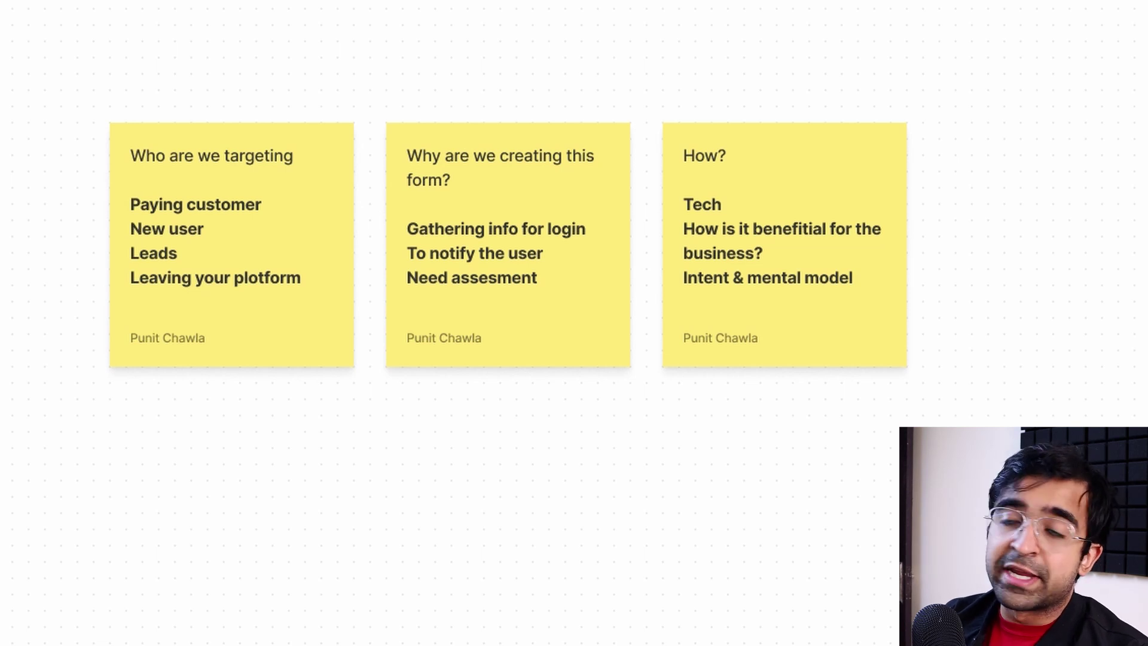
Scroll down to the empty canvas below the sticky notes.
{"action": "scroll", "coordinate": [652, 466], "scroll_direction": "down", "scroll_amount": 3}
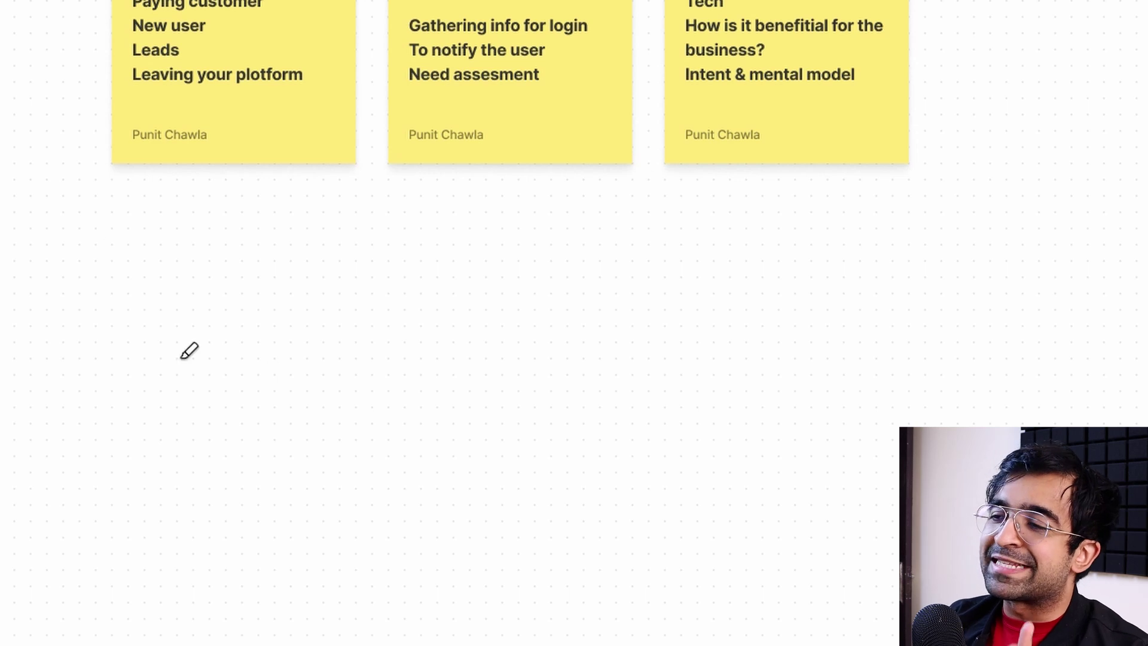
{"action": "scroll", "coordinate": [241, 377], "scroll_direction": "down", "scroll_amount": 3}
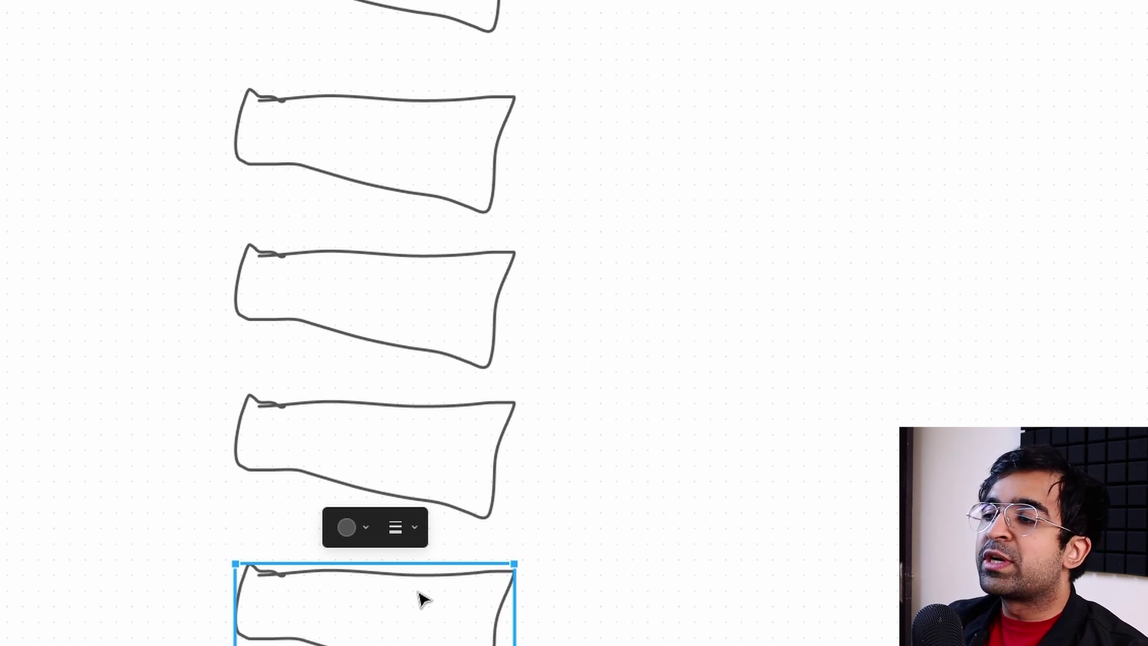
Move the bottom sketched box to the upper right and bring empty canvas into view.
{"action": "mouse_move", "coordinate": [422, 597]}
{"action": "left_mouse_down"}
{"action": "mouse_move", "coordinate": [502, 579]}
{"action": "mouse_move", "coordinate": [787, 174]}
{"action": "mouse_move", "coordinate": [775, 1]}
{"action": "left_mouse_up"}
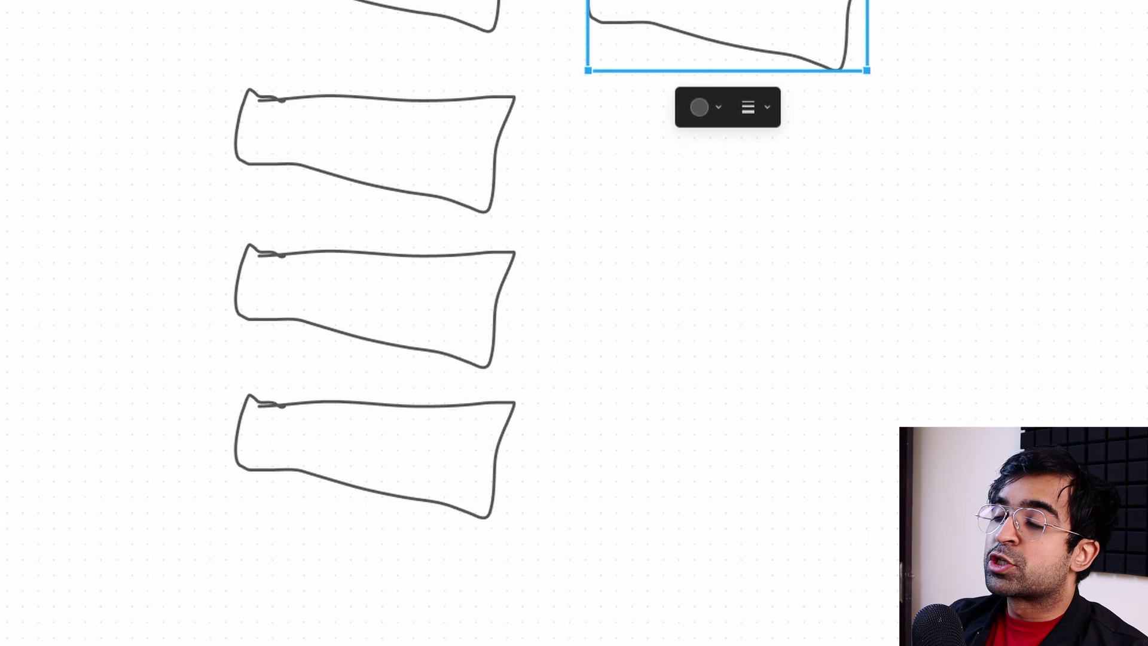
{"action": "scroll", "coordinate": [235, 63], "scroll_direction": "up", "scroll_amount": 3}
{"action": "mouse_move", "coordinate": [105, 2]}
{"action": "left_mouse_down"}
{"action": "mouse_move", "coordinate": [376, 289]}
{"action": "mouse_move", "coordinate": [536, 644]}
{"action": "left_mouse_up"}
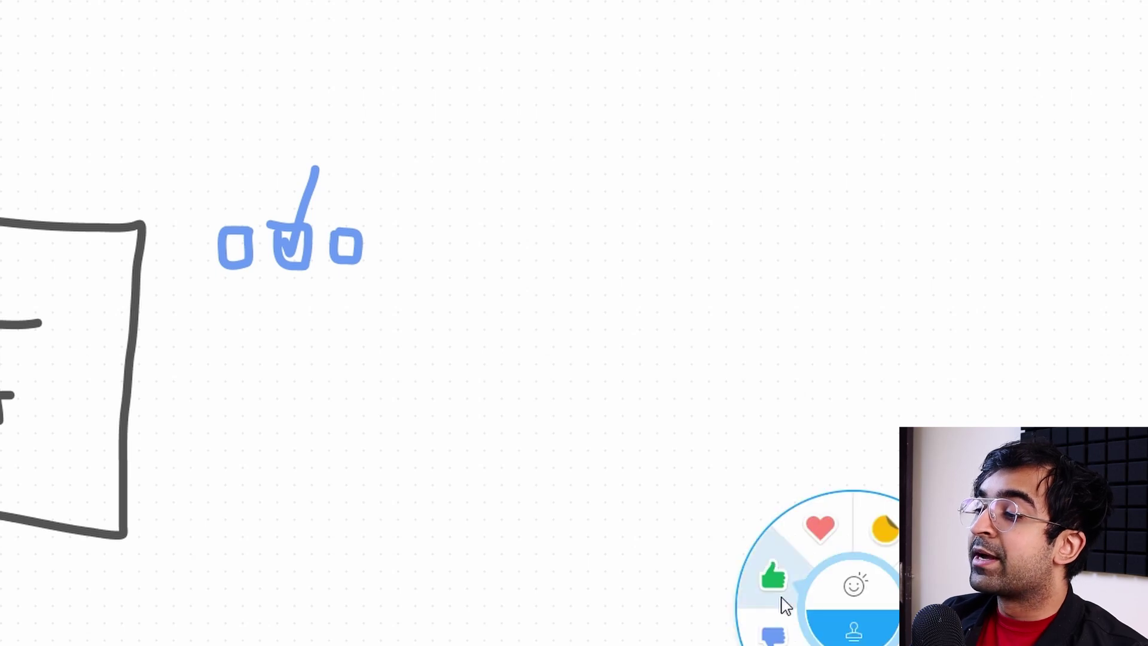
Stamp a thumbs-up right of the checkbox sketches and switch to the thumbs-down stamp.
{"action": "left_click", "coordinate": [774, 575]}
{"action": "left_click", "coordinate": [545, 290]}
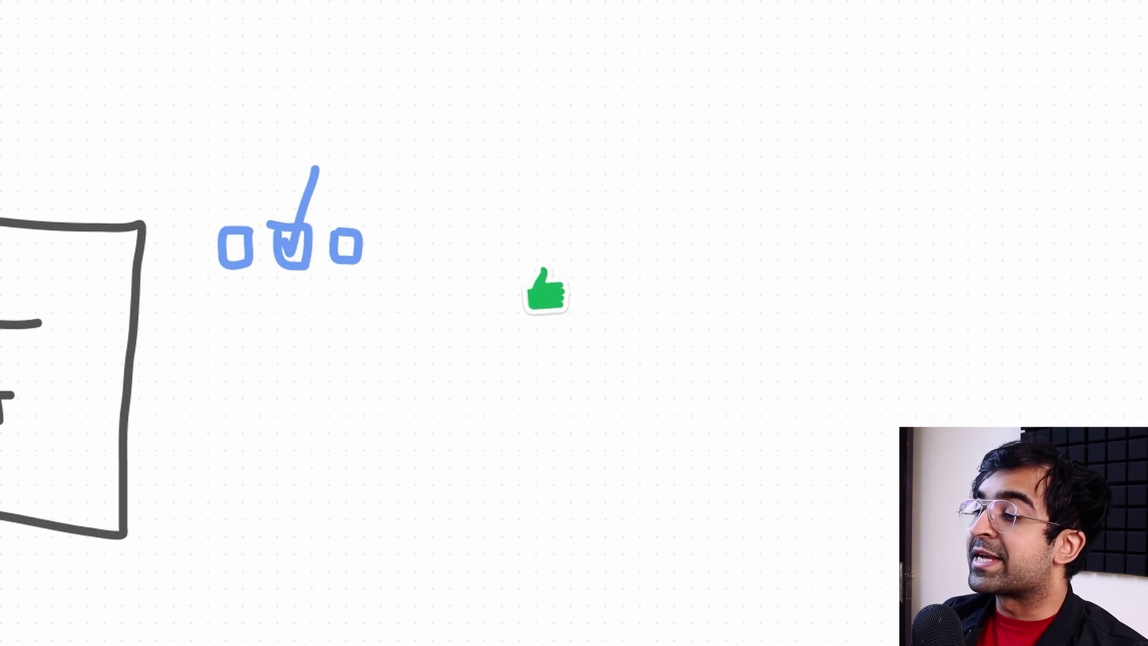
{"action": "left_click", "coordinate": [772, 625]}
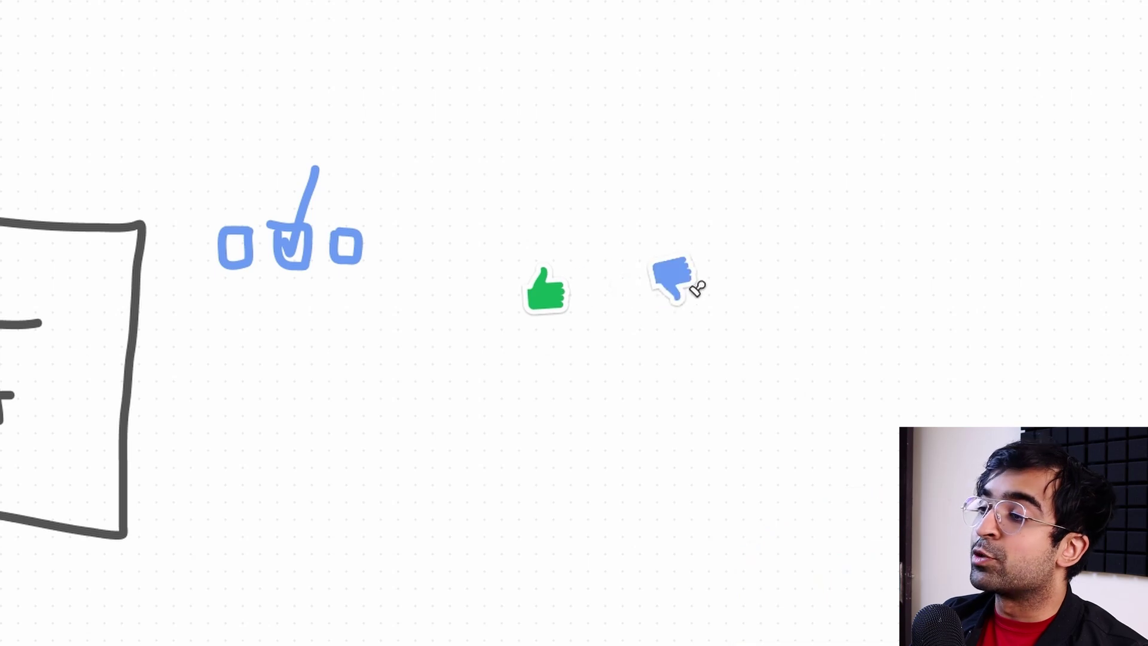